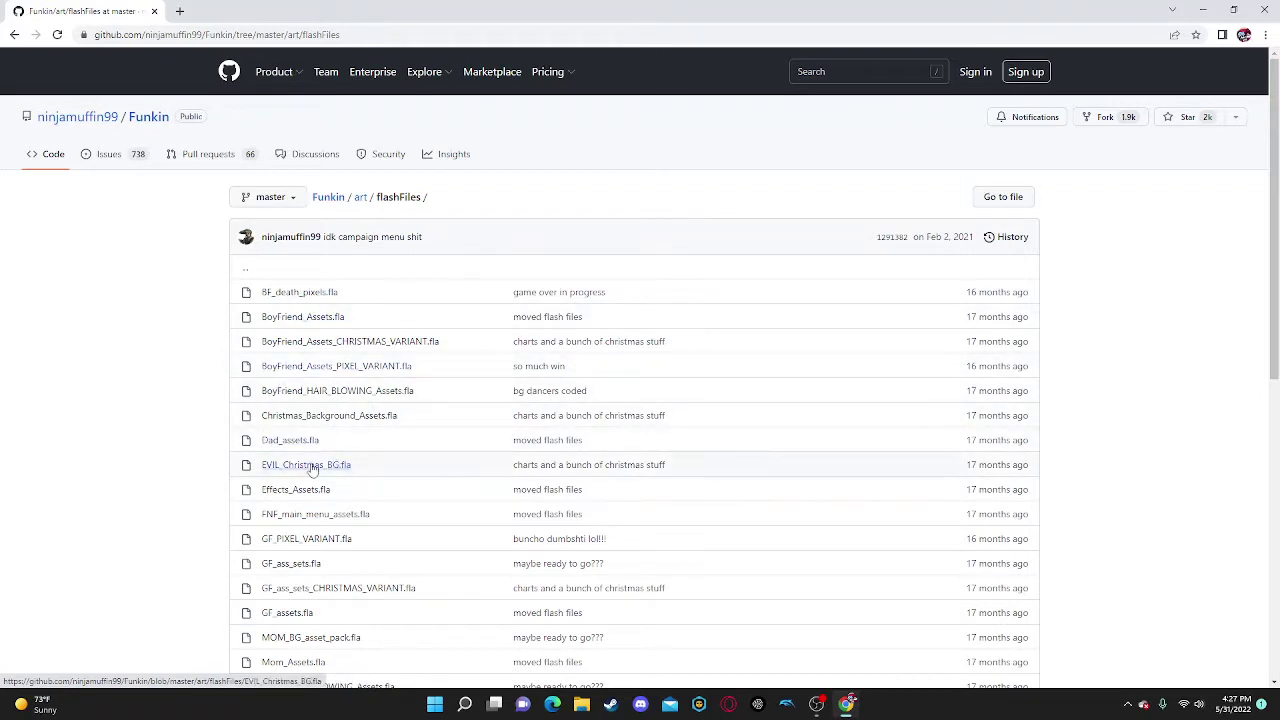
Download GF_ass_sets.fla (861 KB) from GitHub and open it from the browser's downloads.
left_click(306, 566)
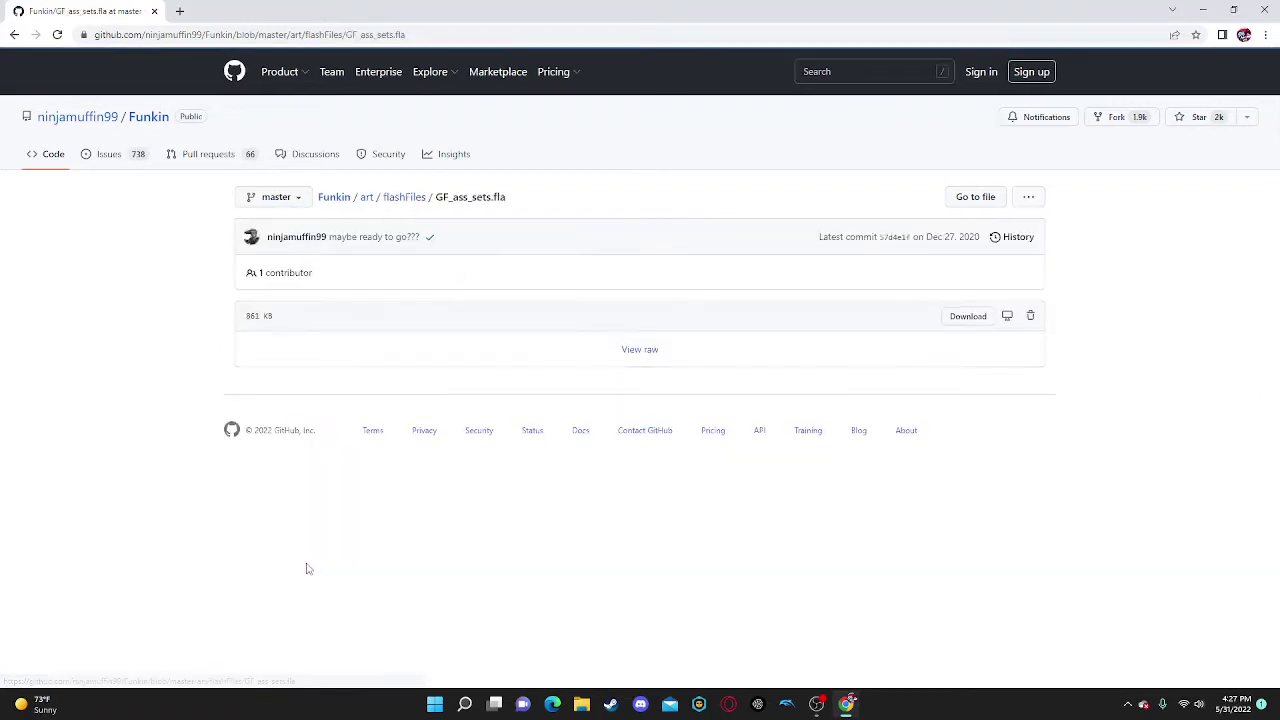
left_click(968, 316)
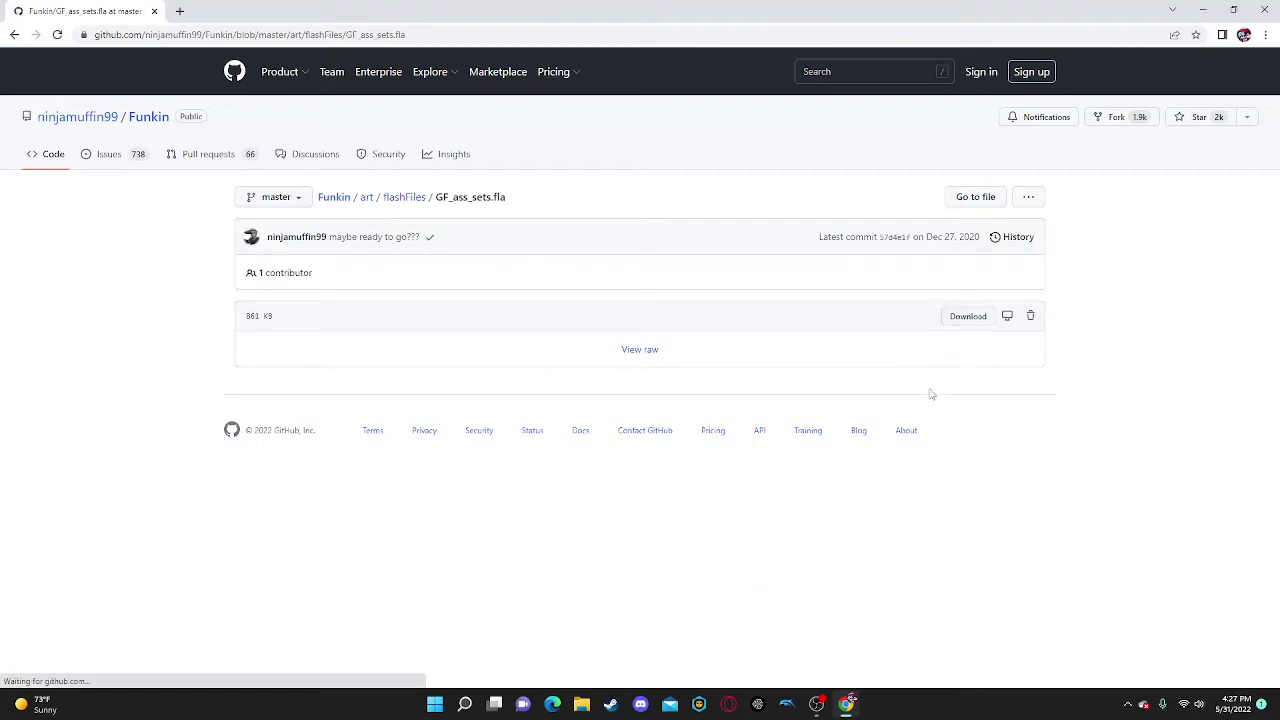
left_click(57, 670)
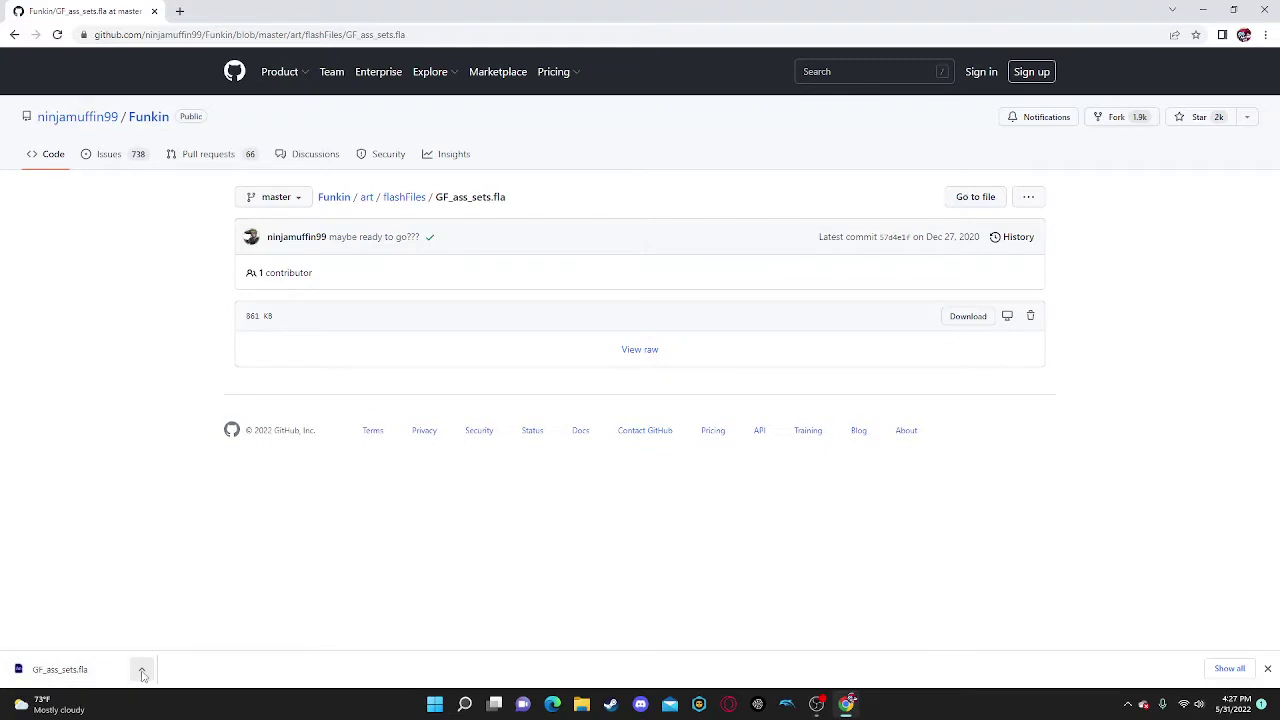
left_click(142, 672)
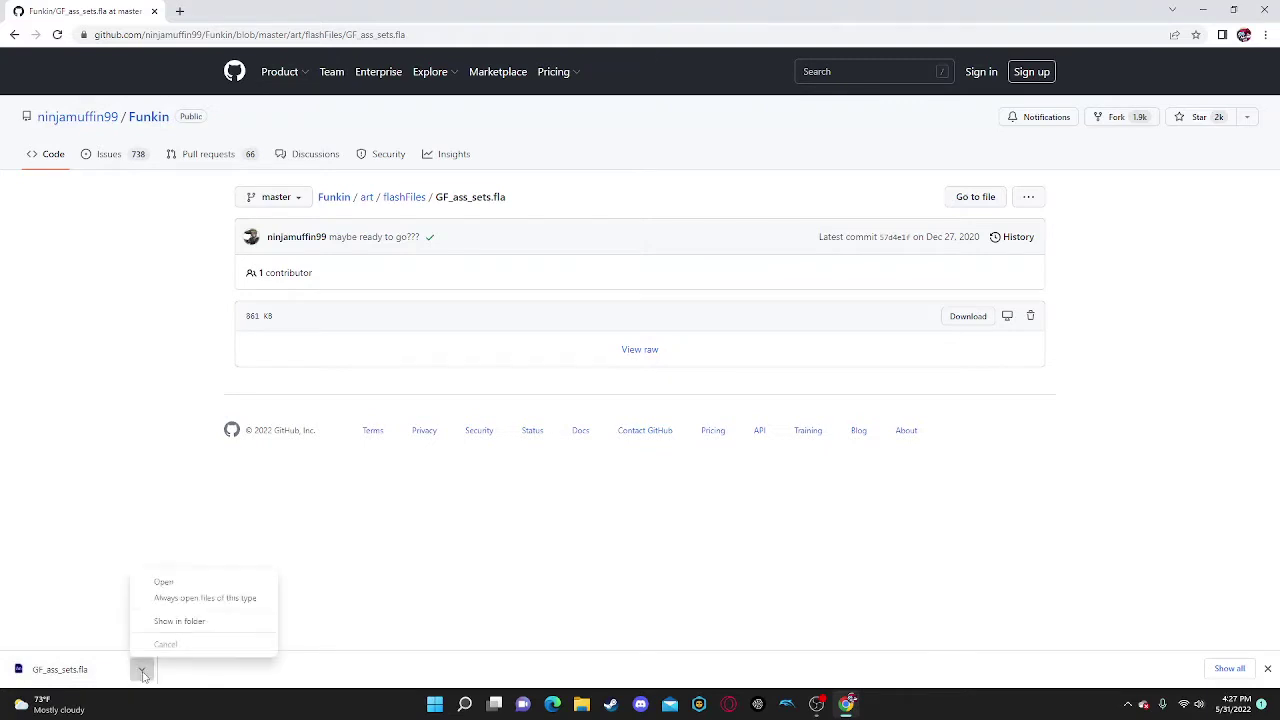
left_click(194, 585)
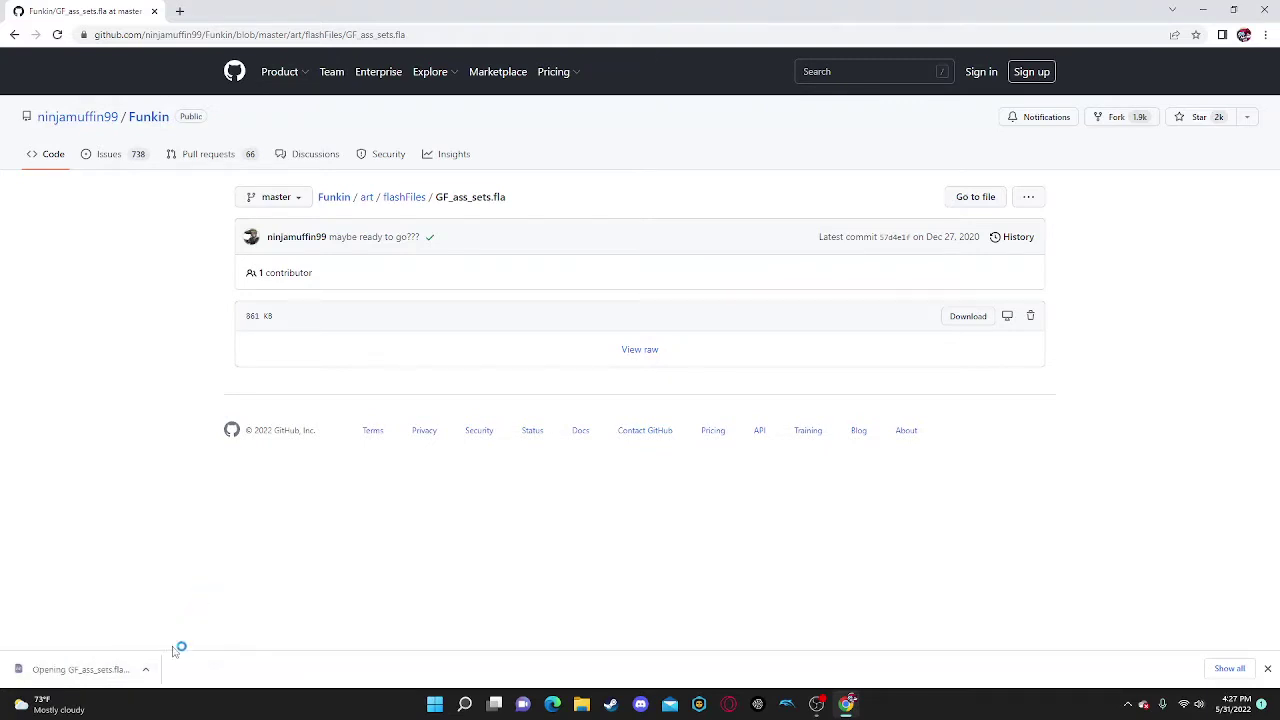
left_click(1236, 8)
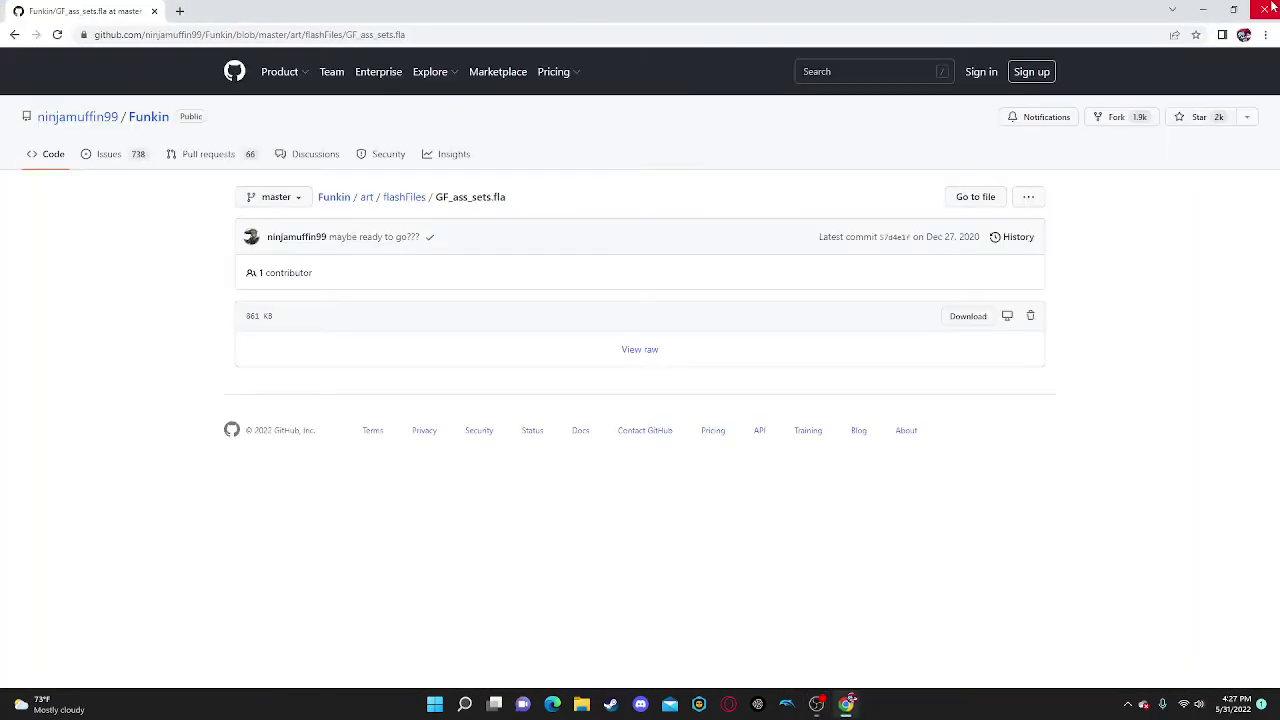
Close the Chrome browser so Adobe Animate can load GF_ass_sets.fla.
left_click(1264, 9)
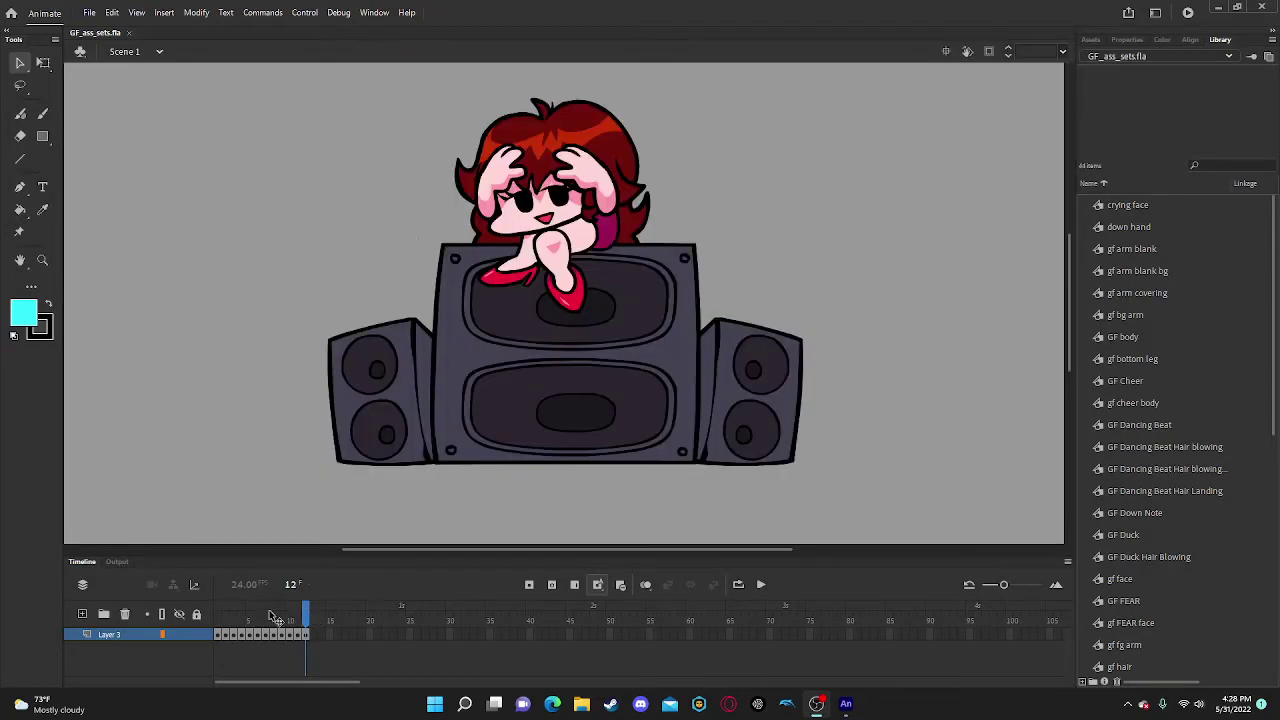
Distribute all frame-1 artwork to layers such as speakers, gf hair and gf face.
left_click(216, 612)
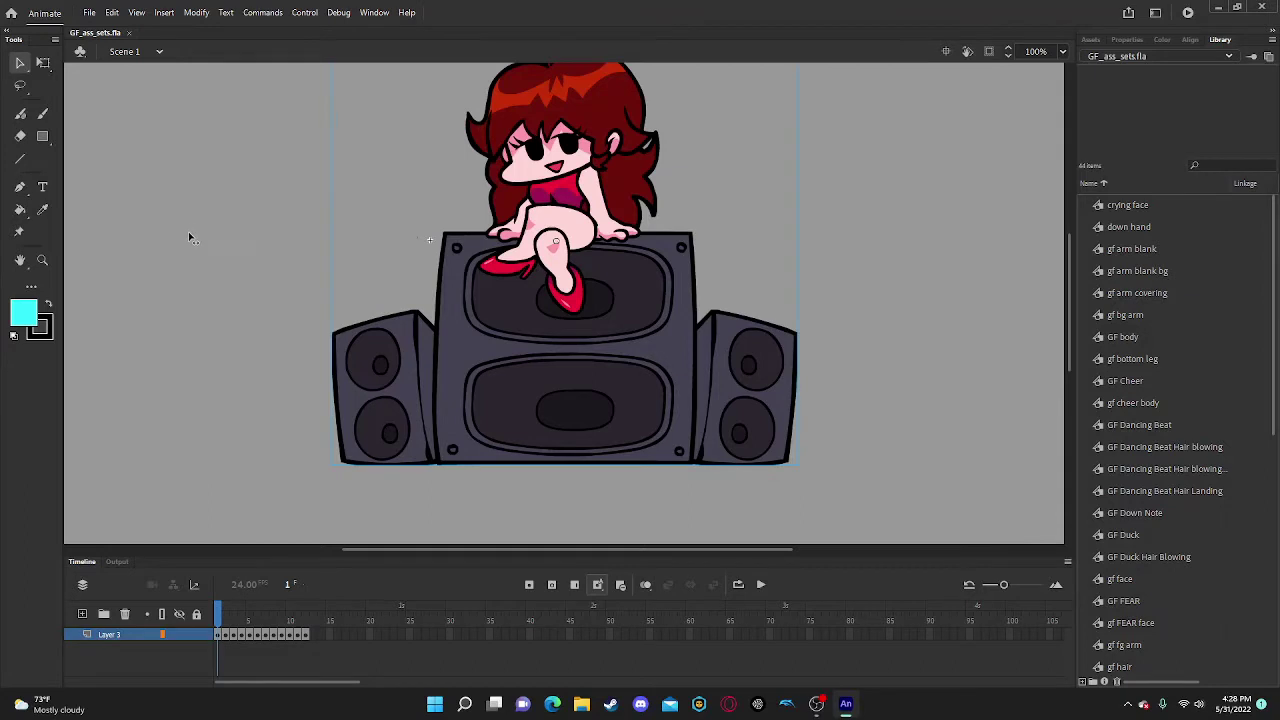
key("ctrl+a")
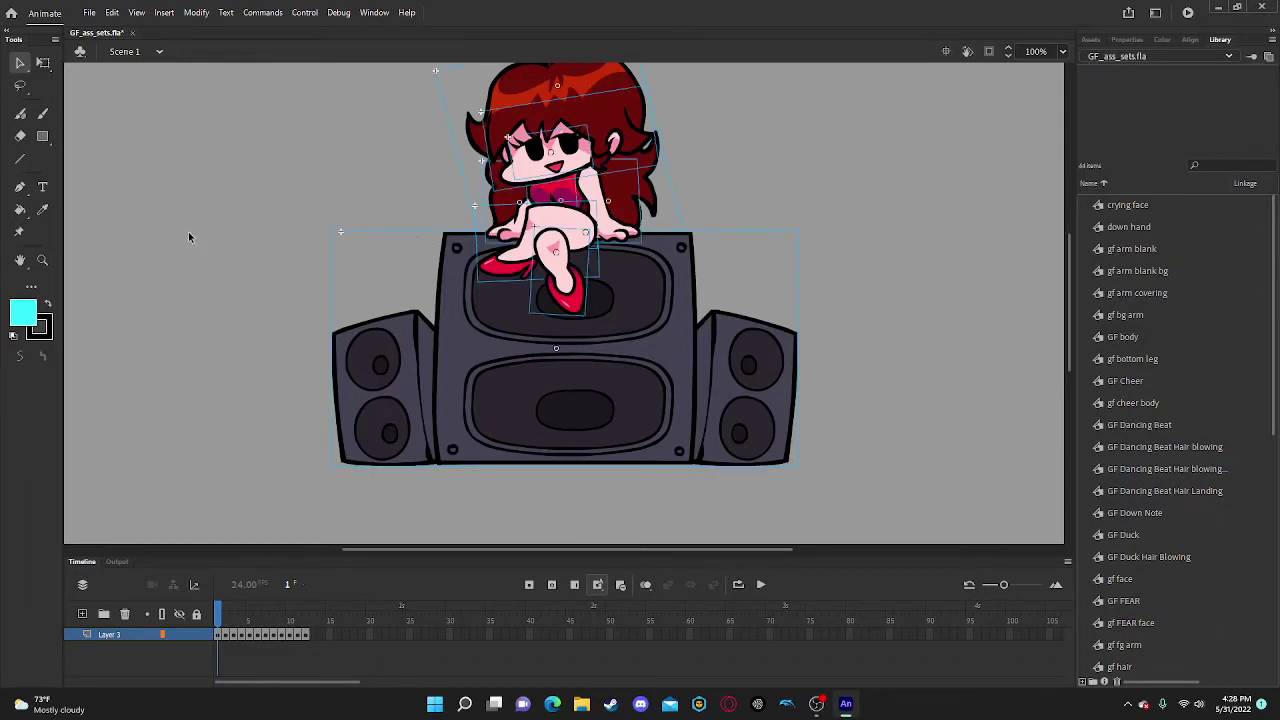
right_click(558, 234)
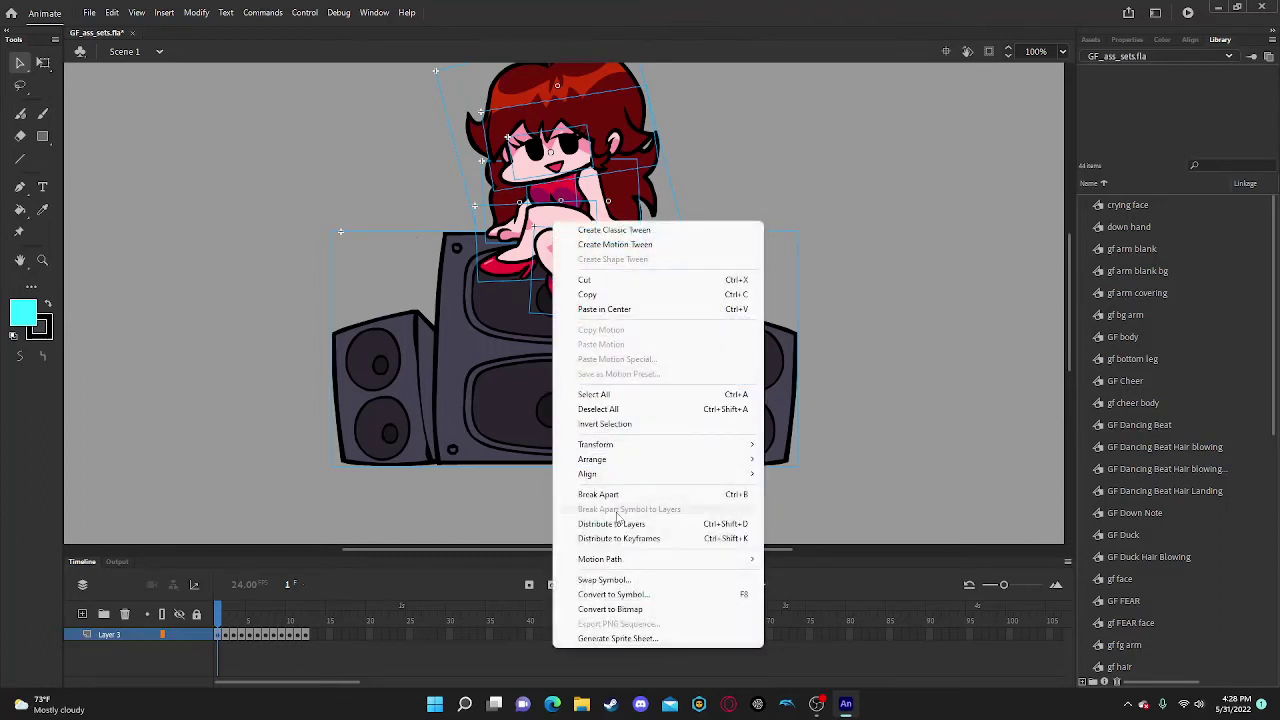
left_click(693, 527)
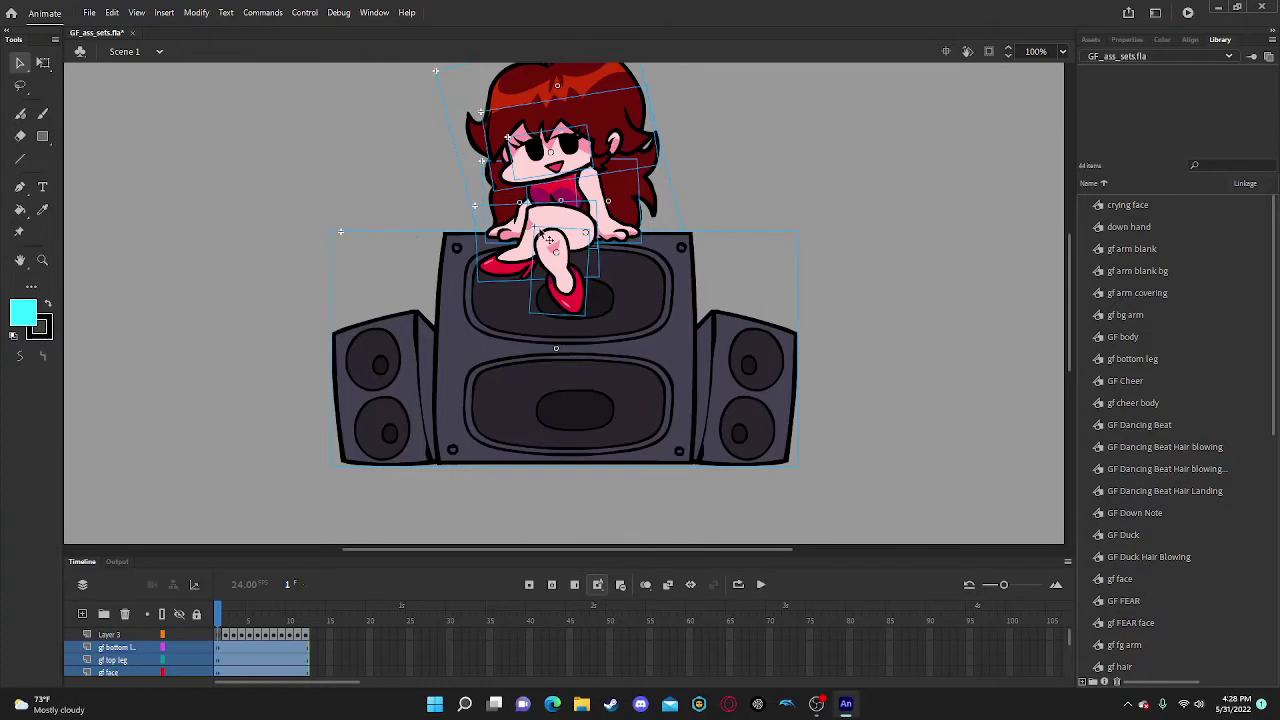
left_click(240, 188)
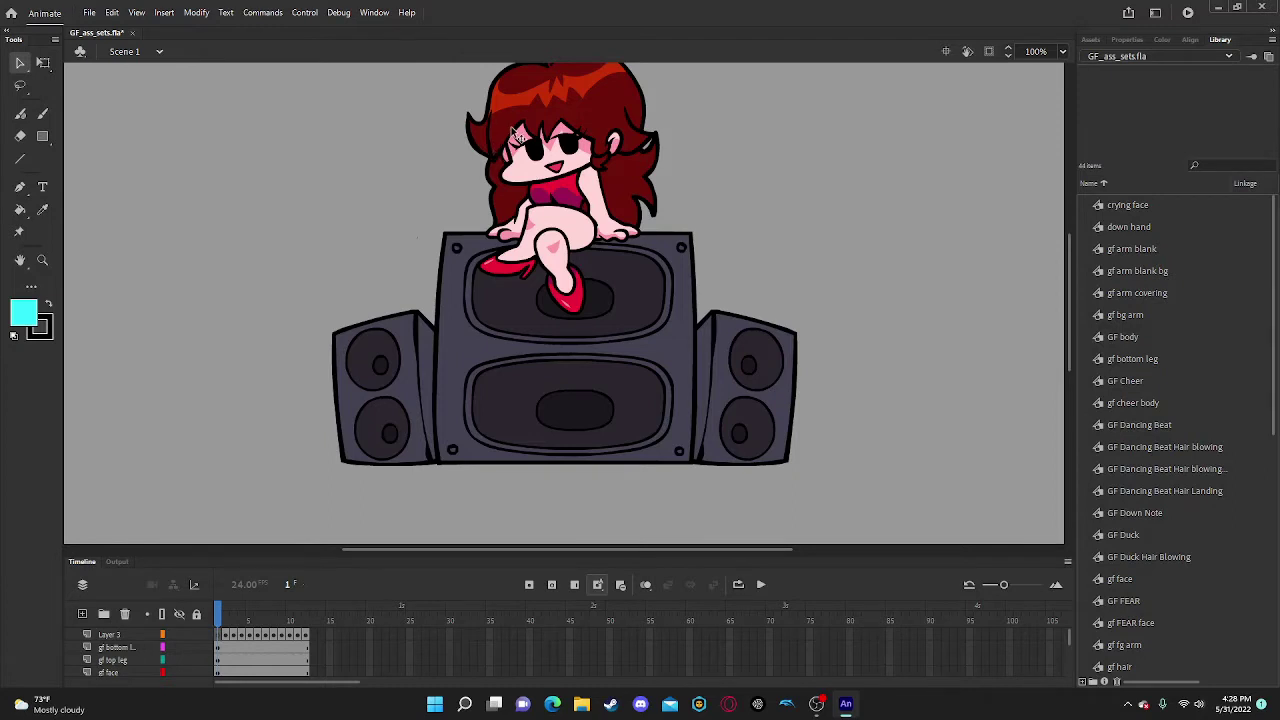
Inside the gf hair symbol, fill the dark red back hair and top patch yellow.
double_click(555, 85)
left_click(389, 126)
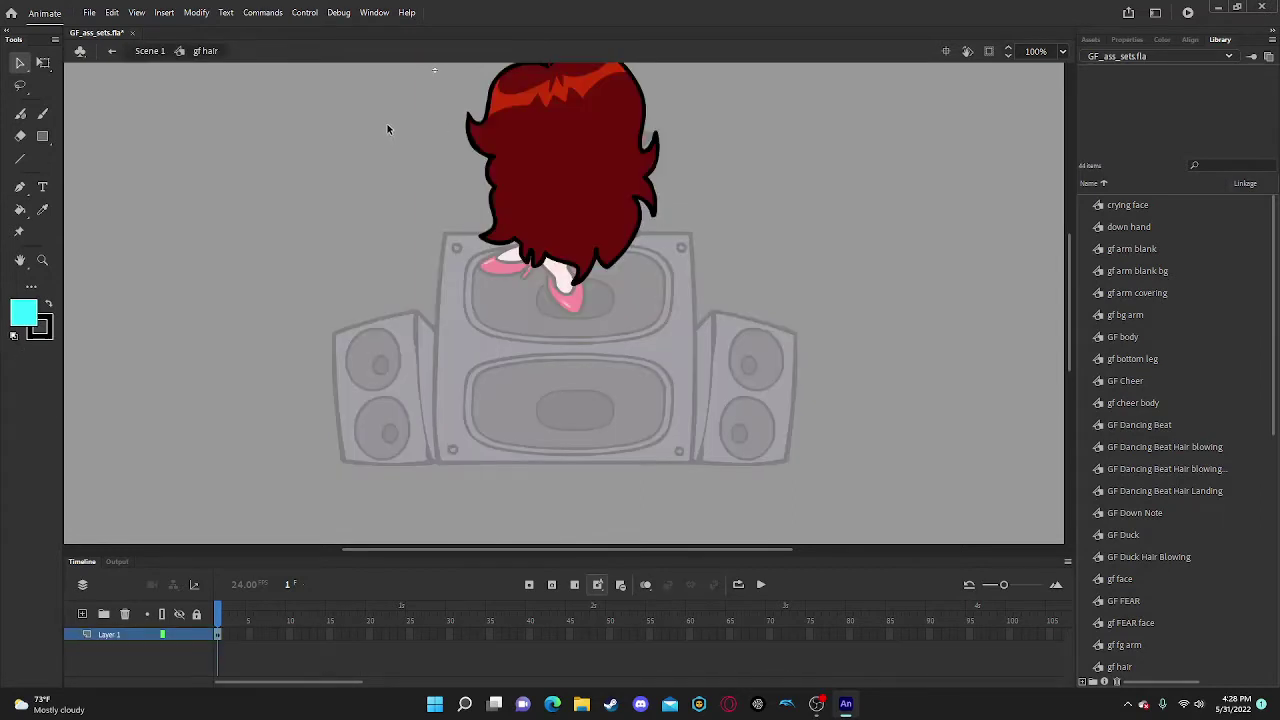
left_click(19, 211)
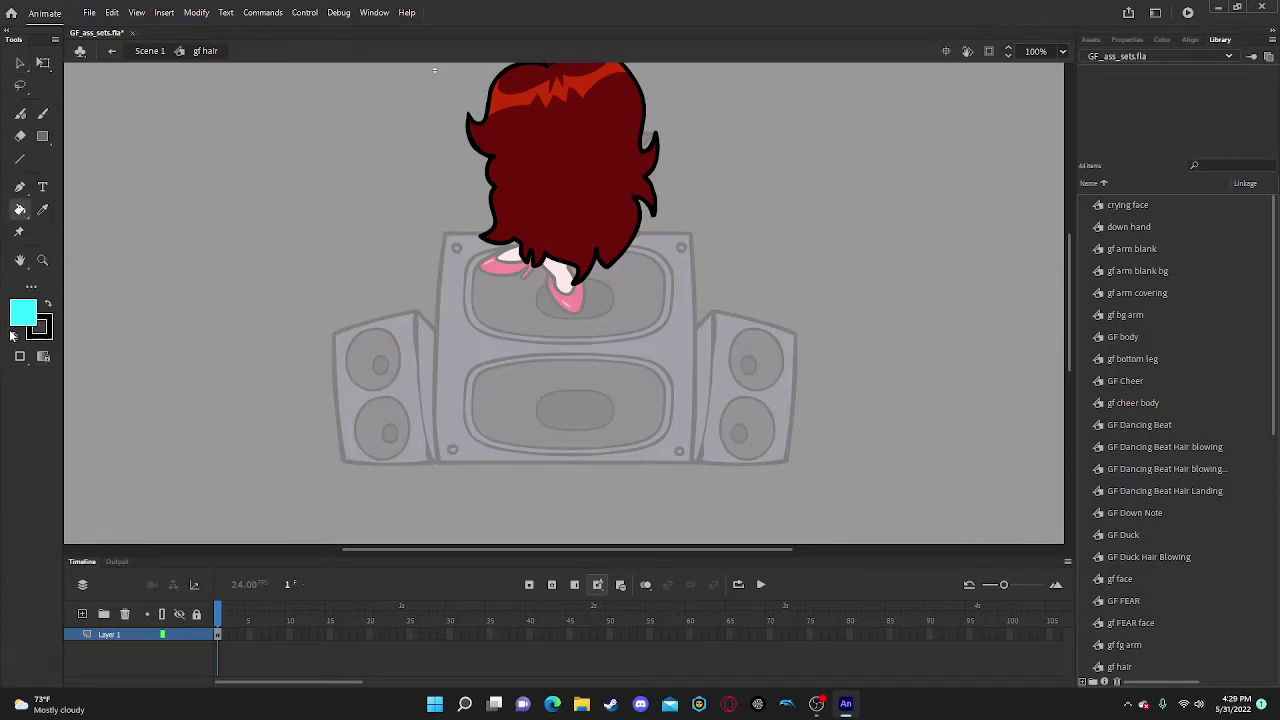
left_click(26, 311)
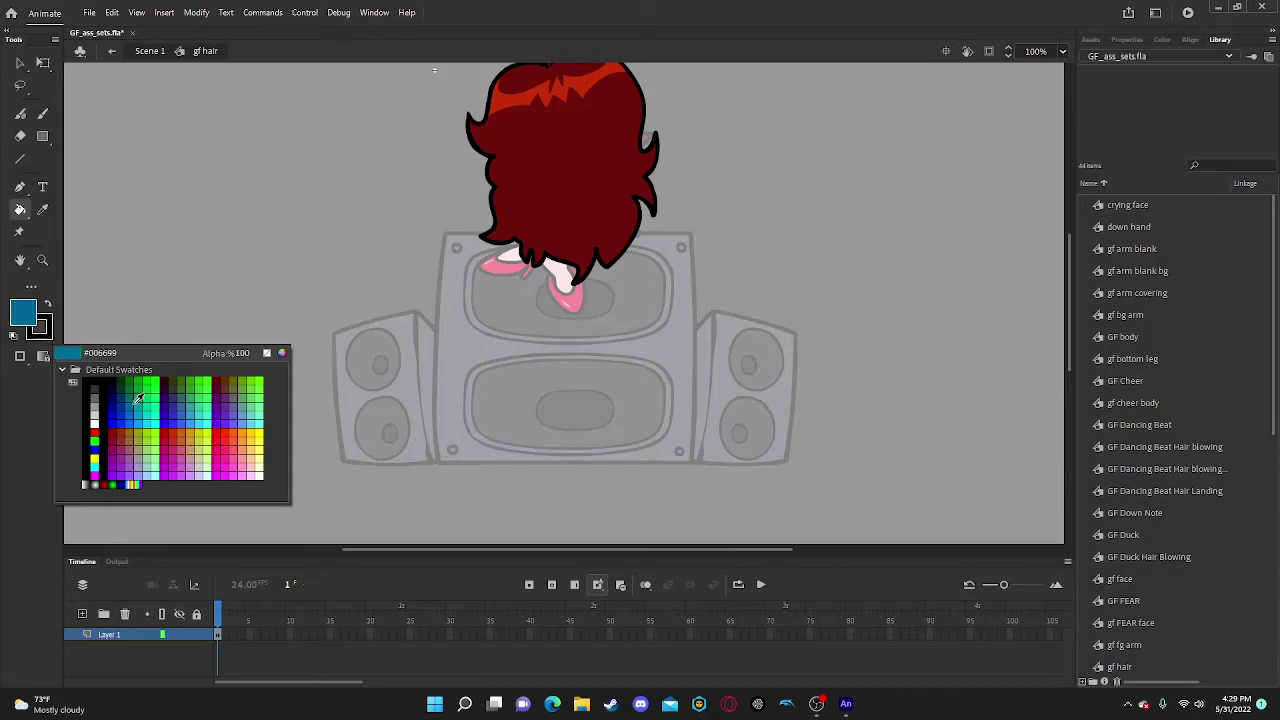
left_click(259, 432)
left_click(558, 181)
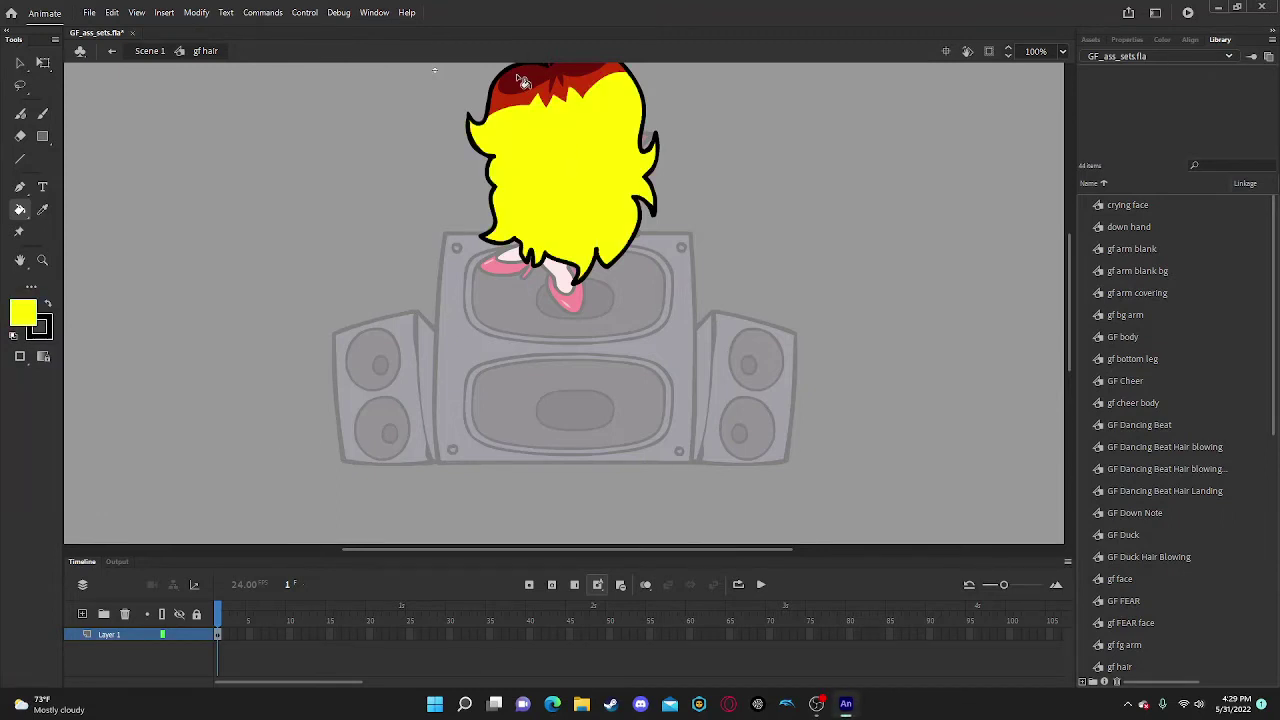
left_click(518, 82)
Refill the red hair band golden yellow, settle on pale yellow, and exit the hair symbol.
left_click(20, 310)
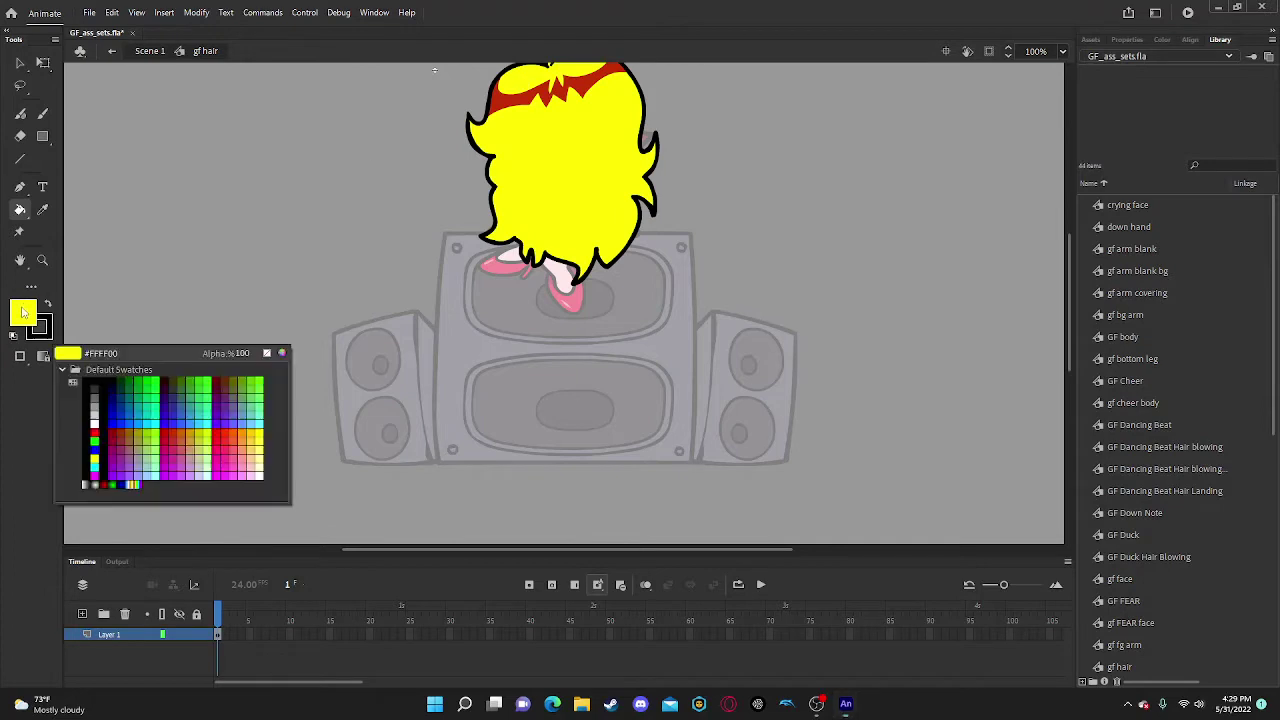
left_click(263, 446)
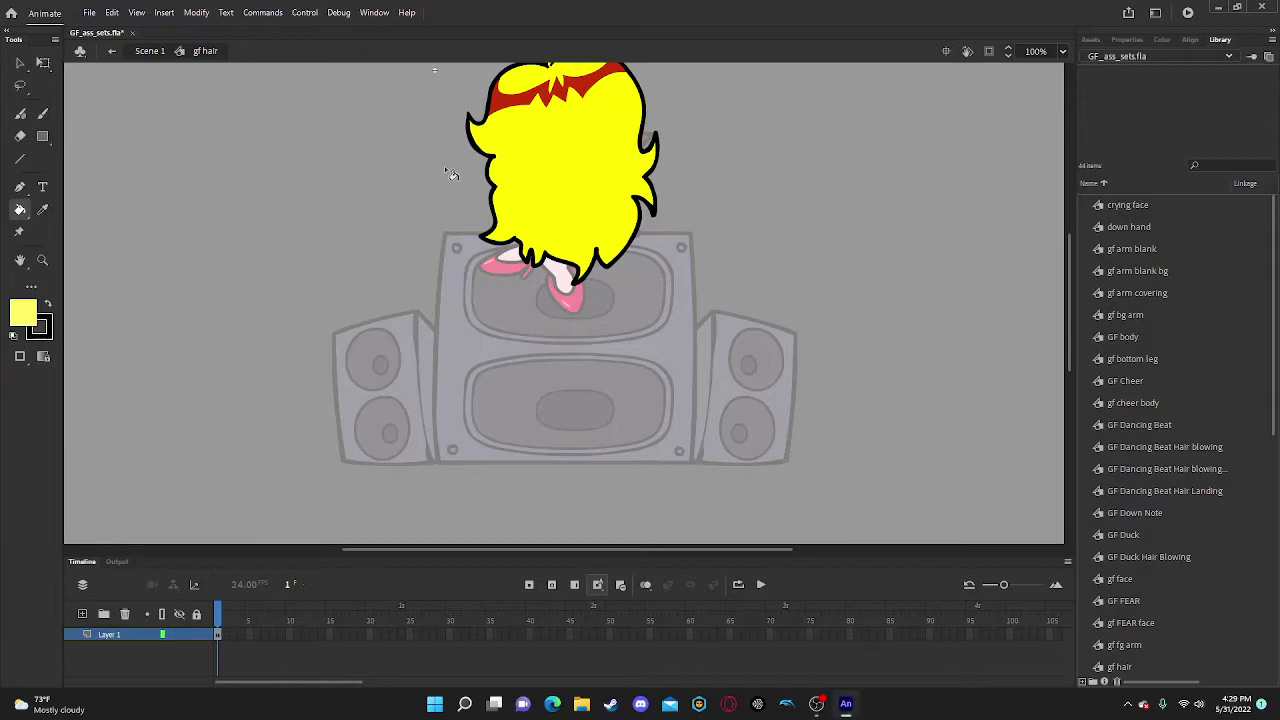
left_click(22, 312)
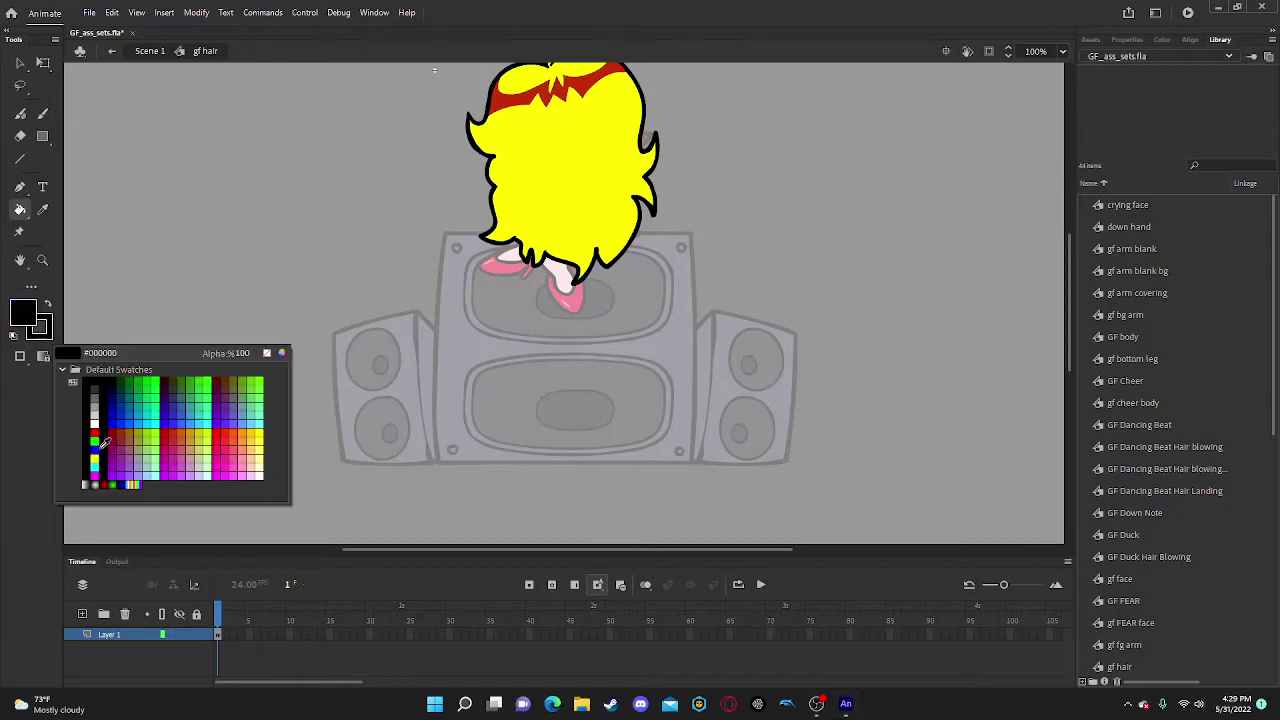
left_click(258, 427)
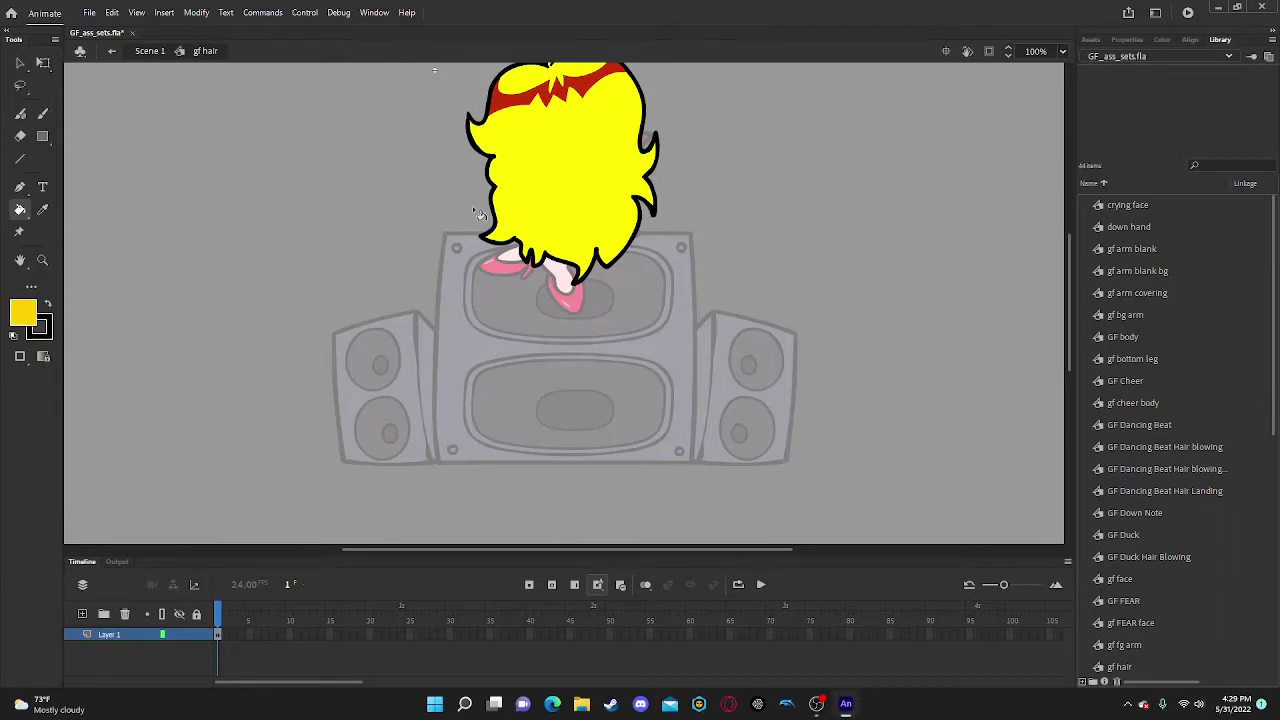
left_click(506, 100)
left_click(20, 318)
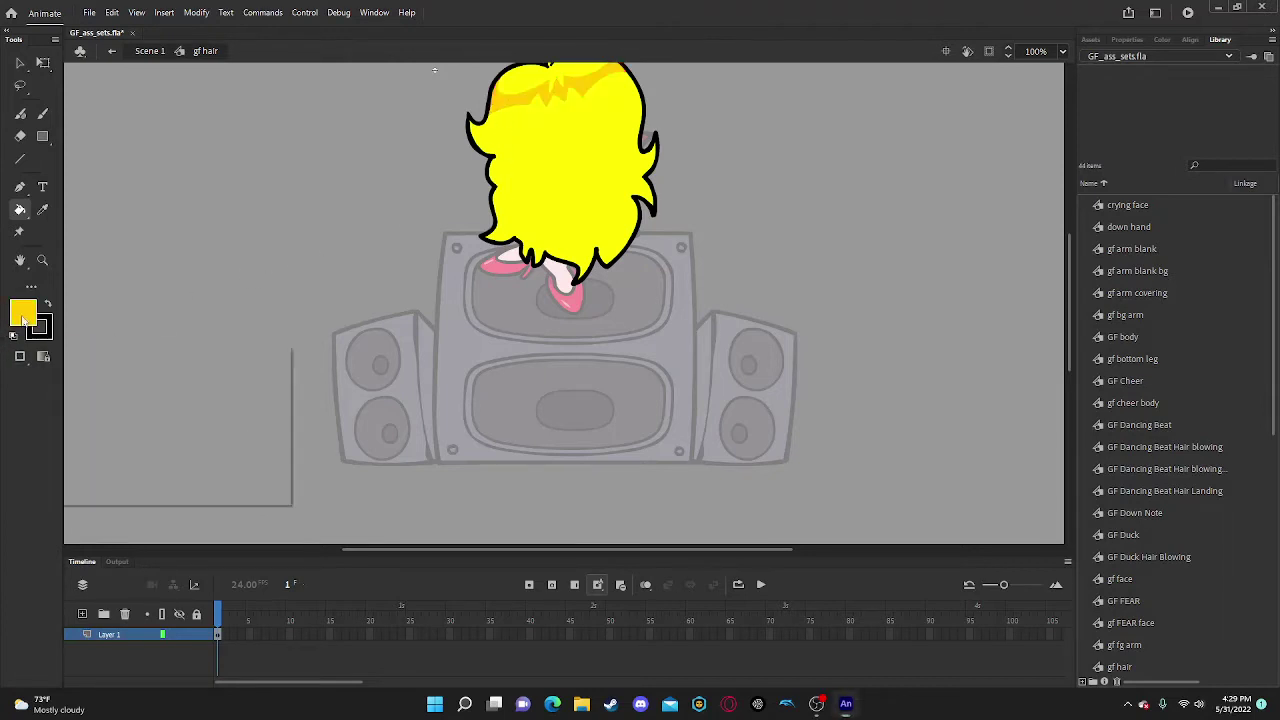
left_click(263, 449)
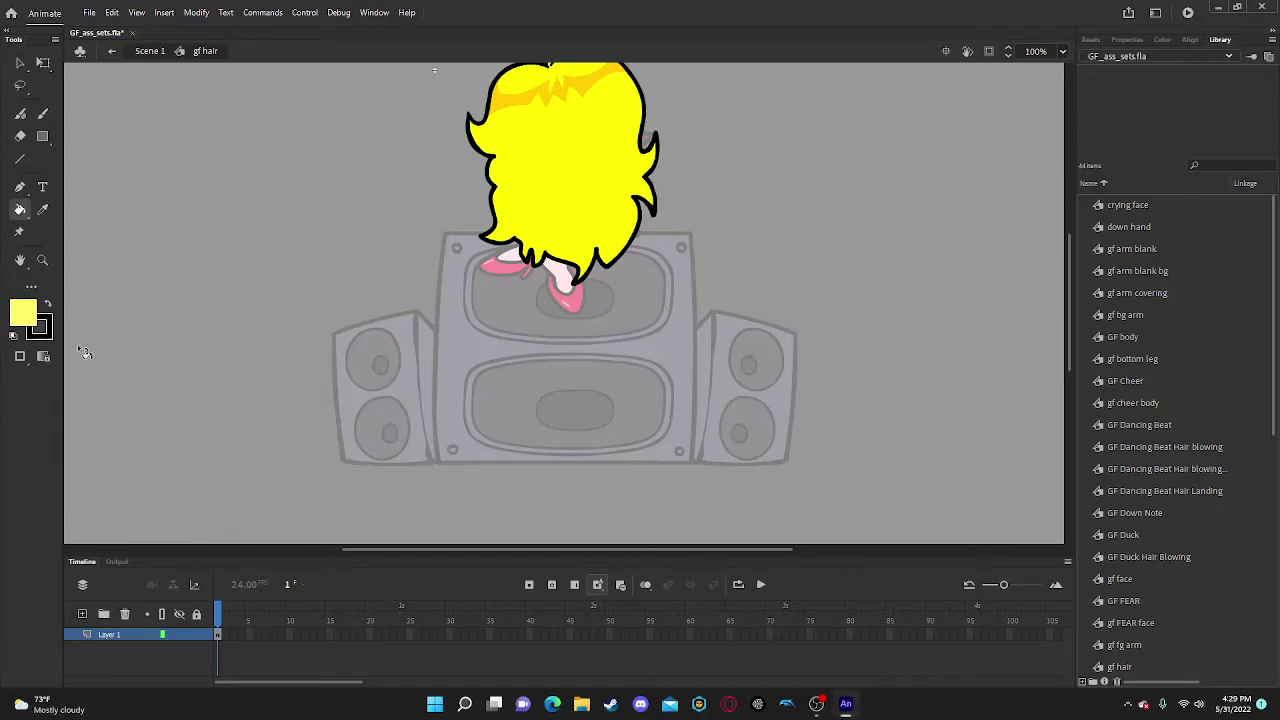
left_click(20, 318)
left_click(265, 449)
left_click(19, 62)
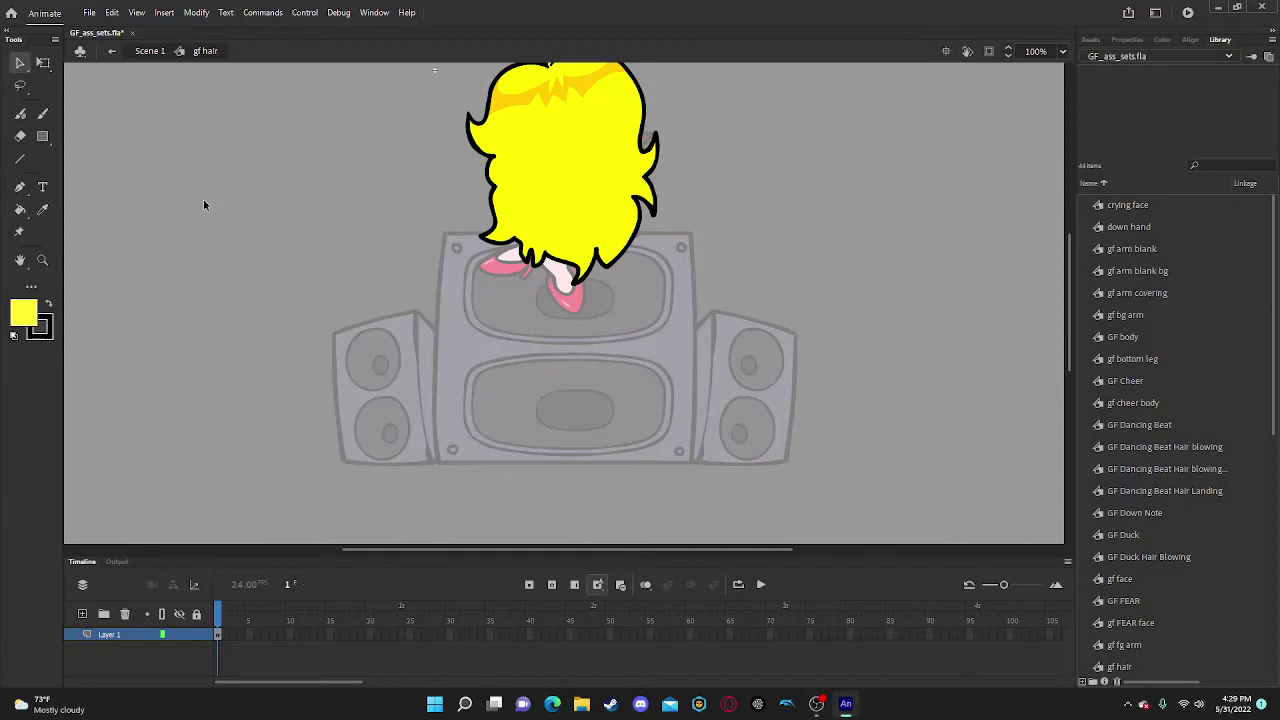
double_click(203, 205)
In the gf head symbol, fill the left patch, top hair and bun yellow.
double_click(598, 142)
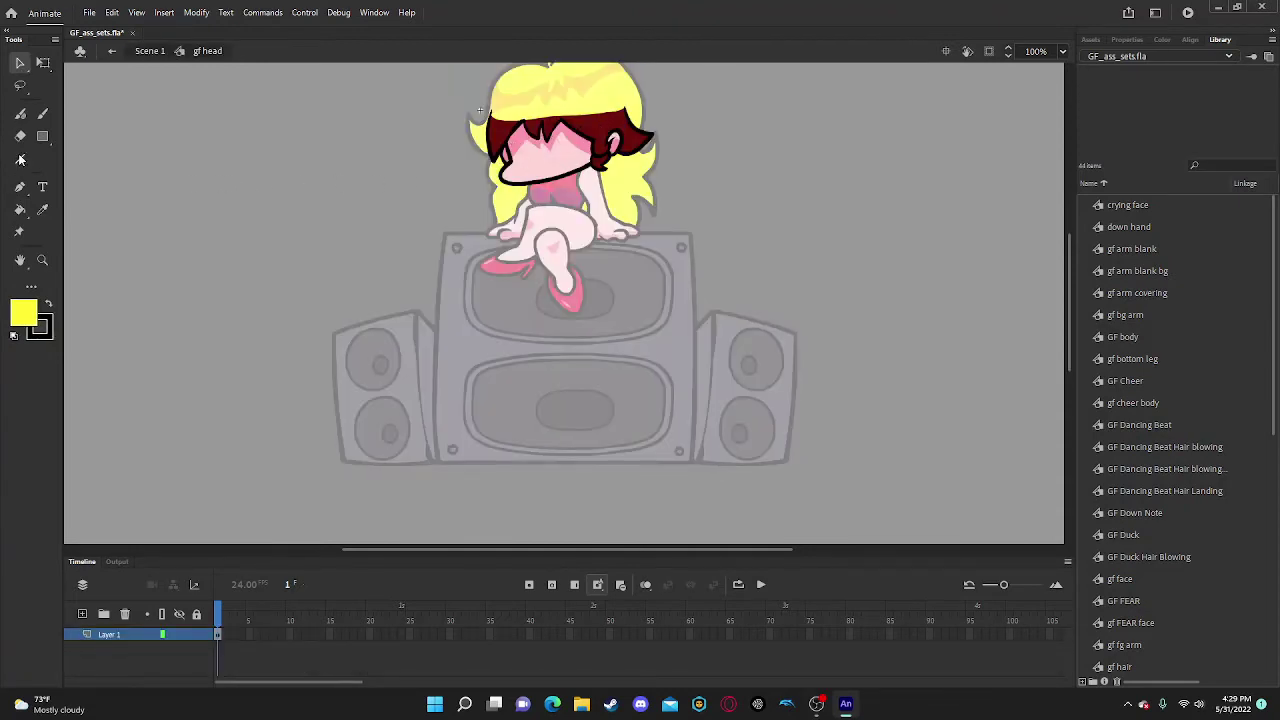
left_click(19, 209)
left_click(504, 138)
left_click(555, 132)
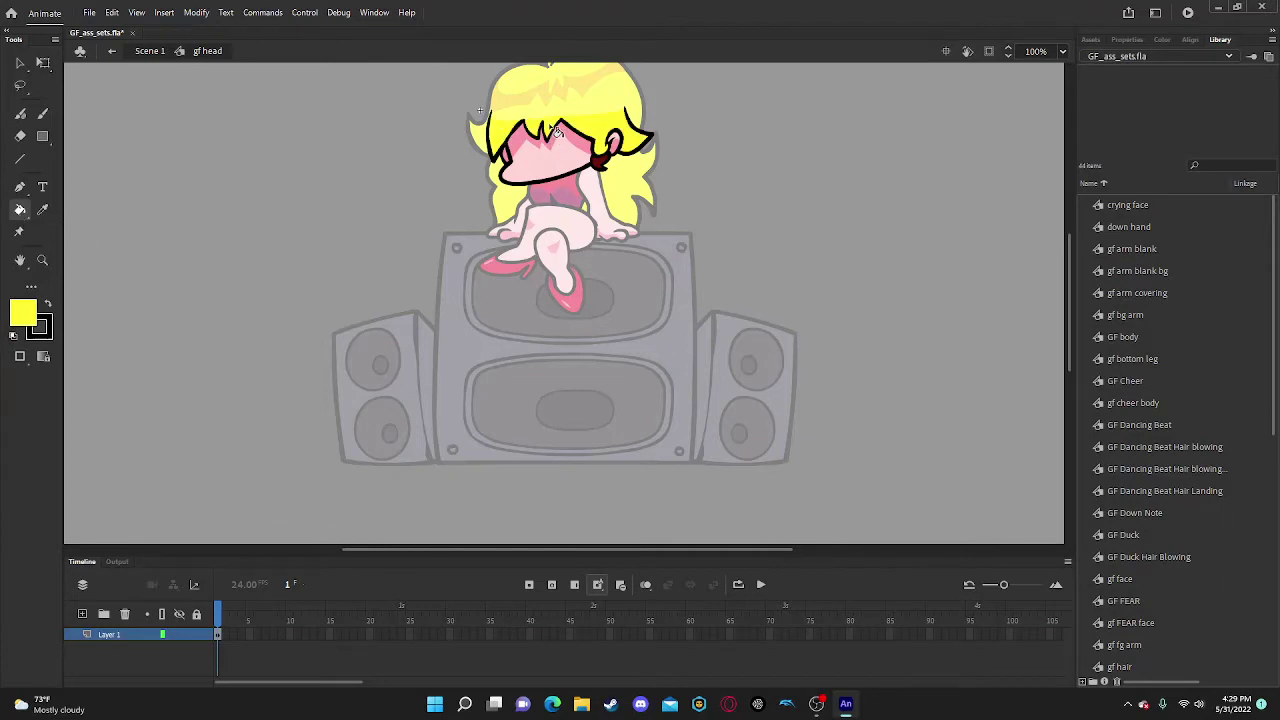
left_click(606, 162)
left_click(19, 65)
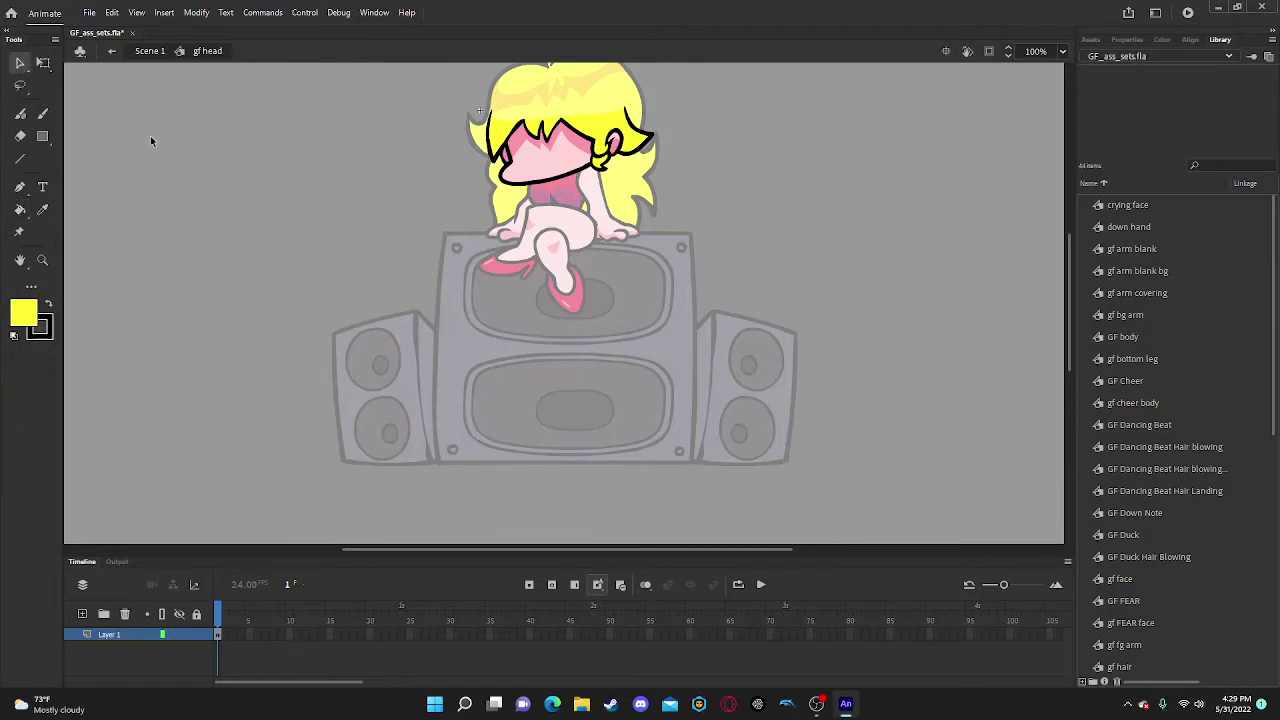
double_click(150, 140)
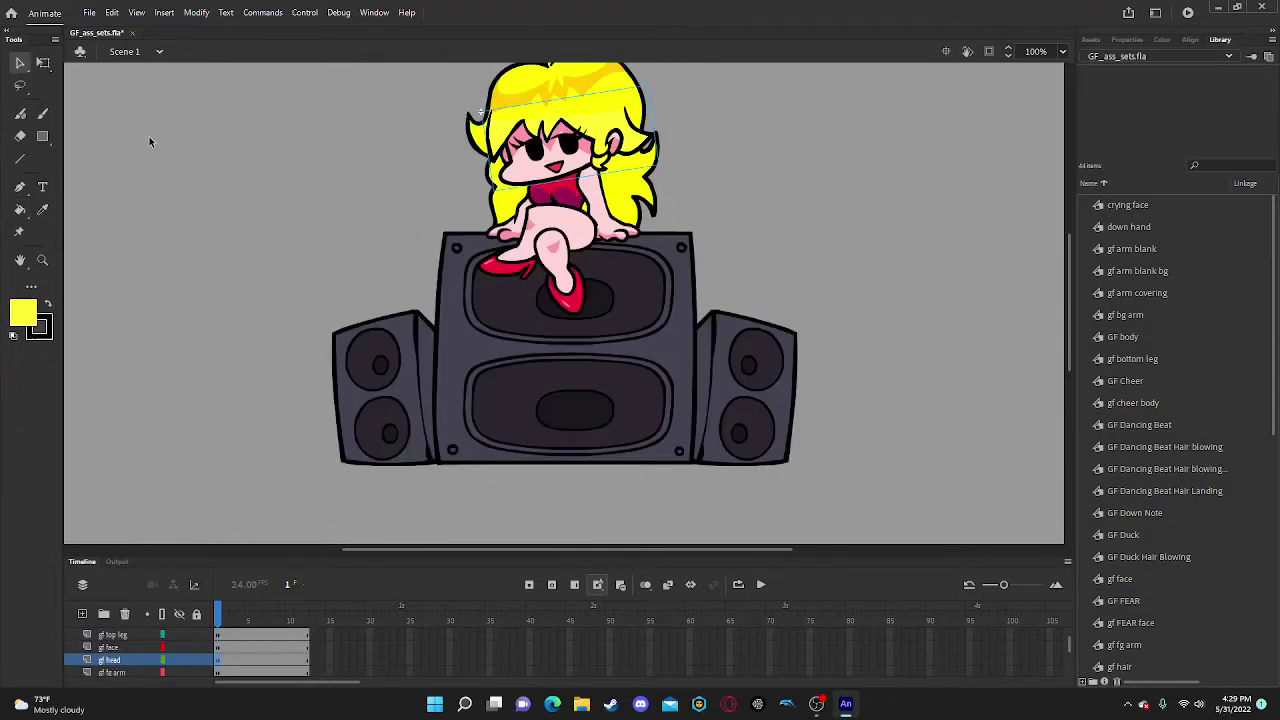
Enter the GF body symbol and set the Paint Bucket fill to blue #3300FF.
left_click(566, 201)
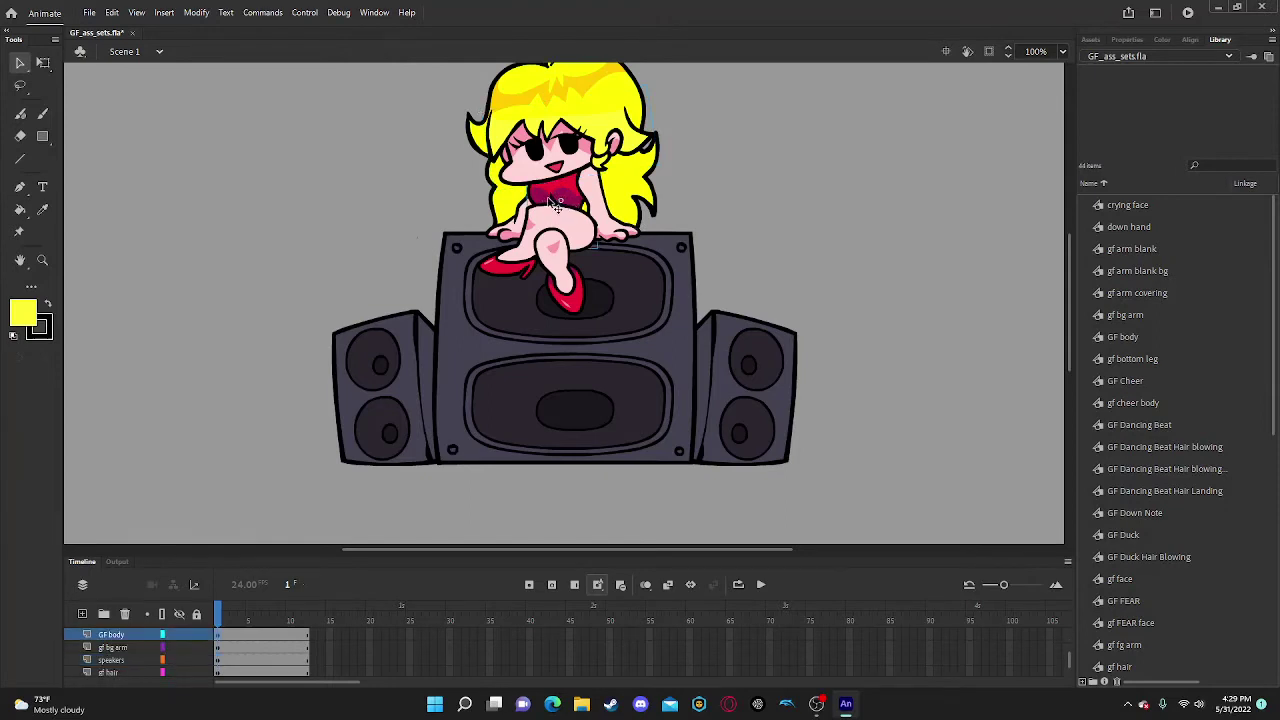
double_click(557, 196)
left_click(326, 197)
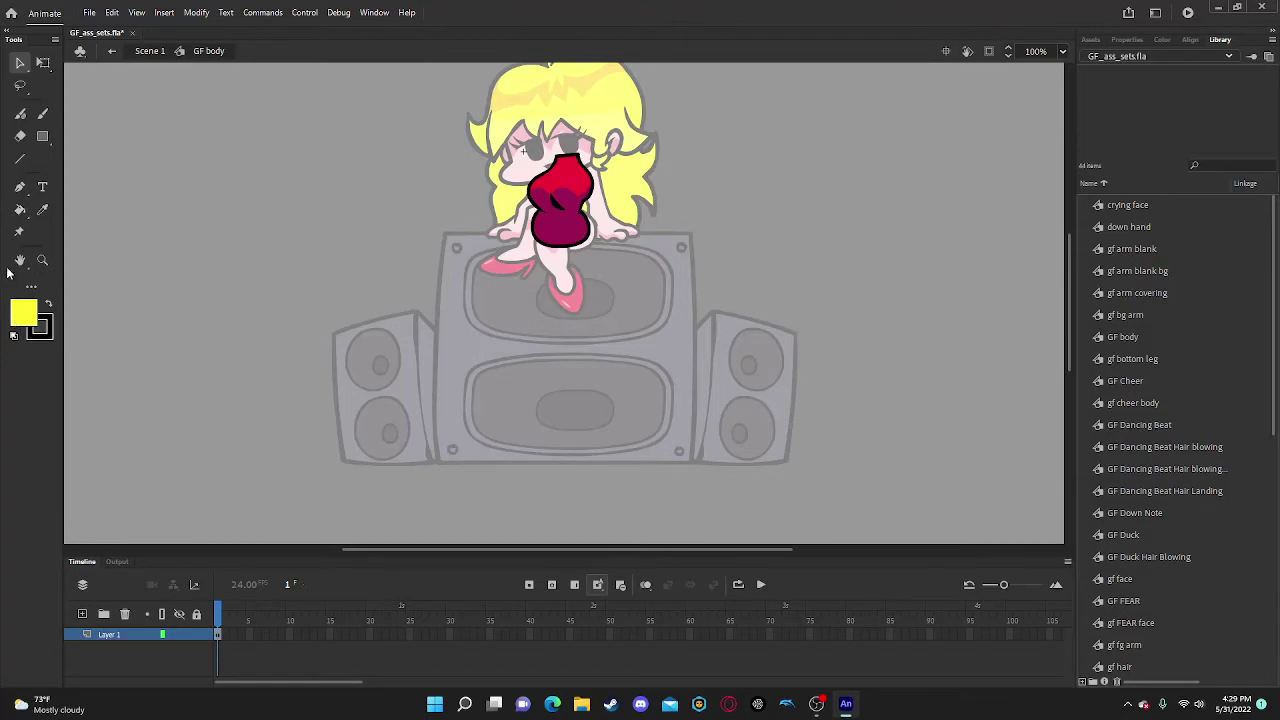
left_click(19, 209)
left_click(21, 313)
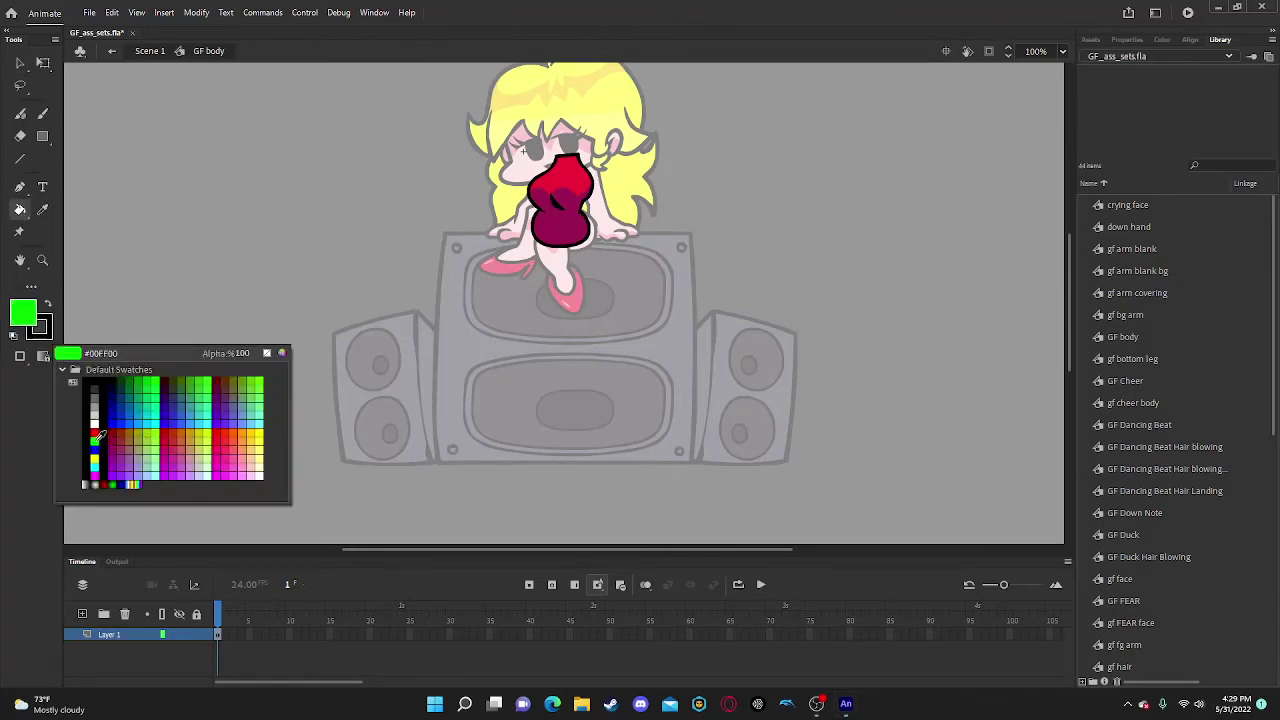
left_click(166, 428)
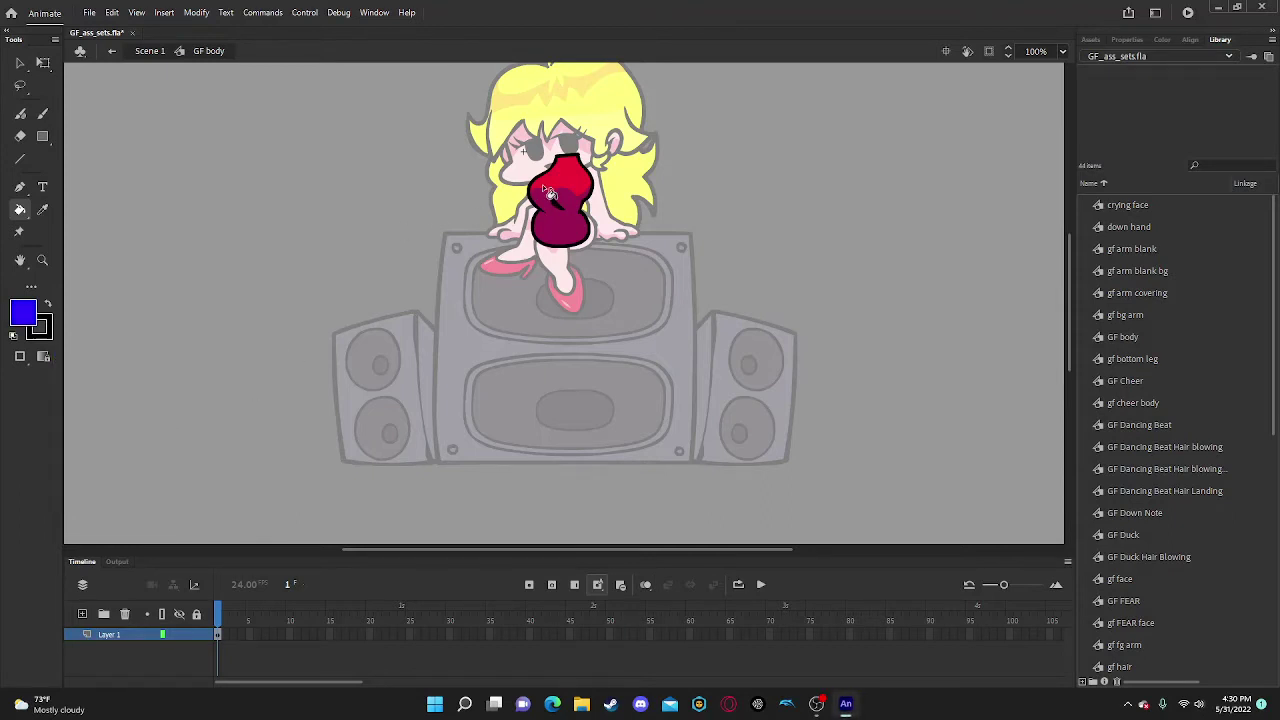
left_click(25, 318)
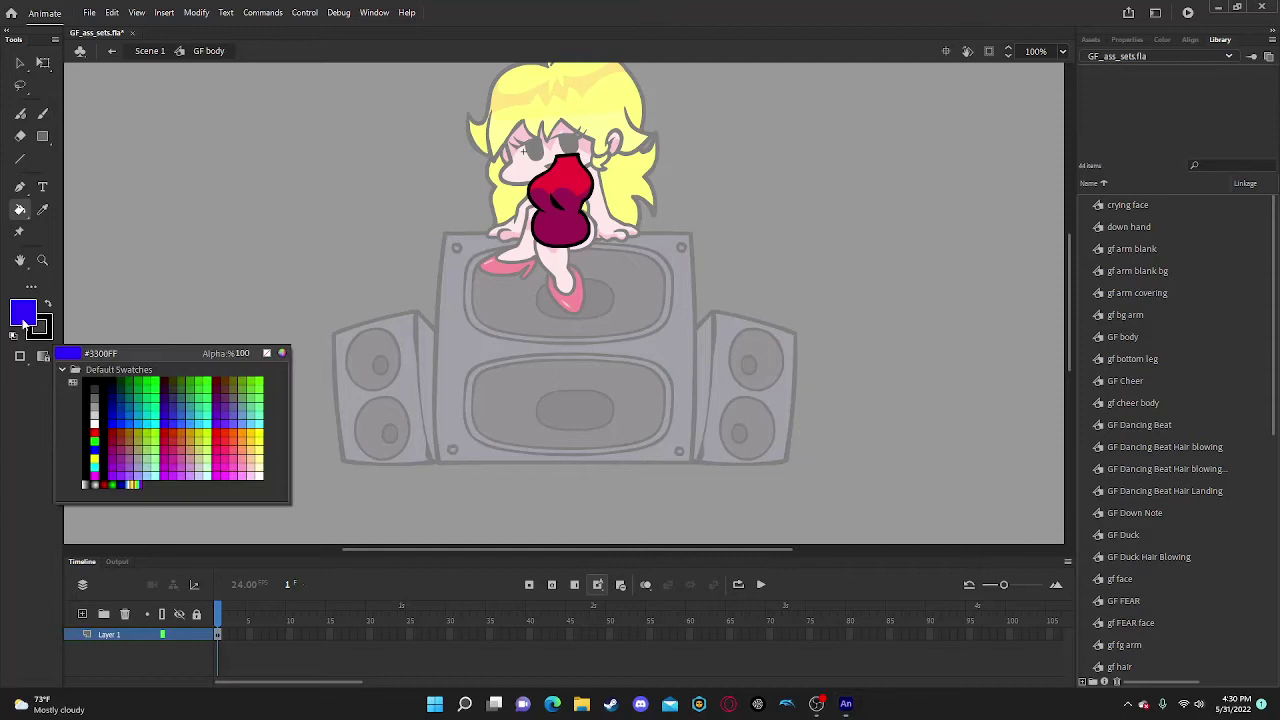
left_click(168, 419)
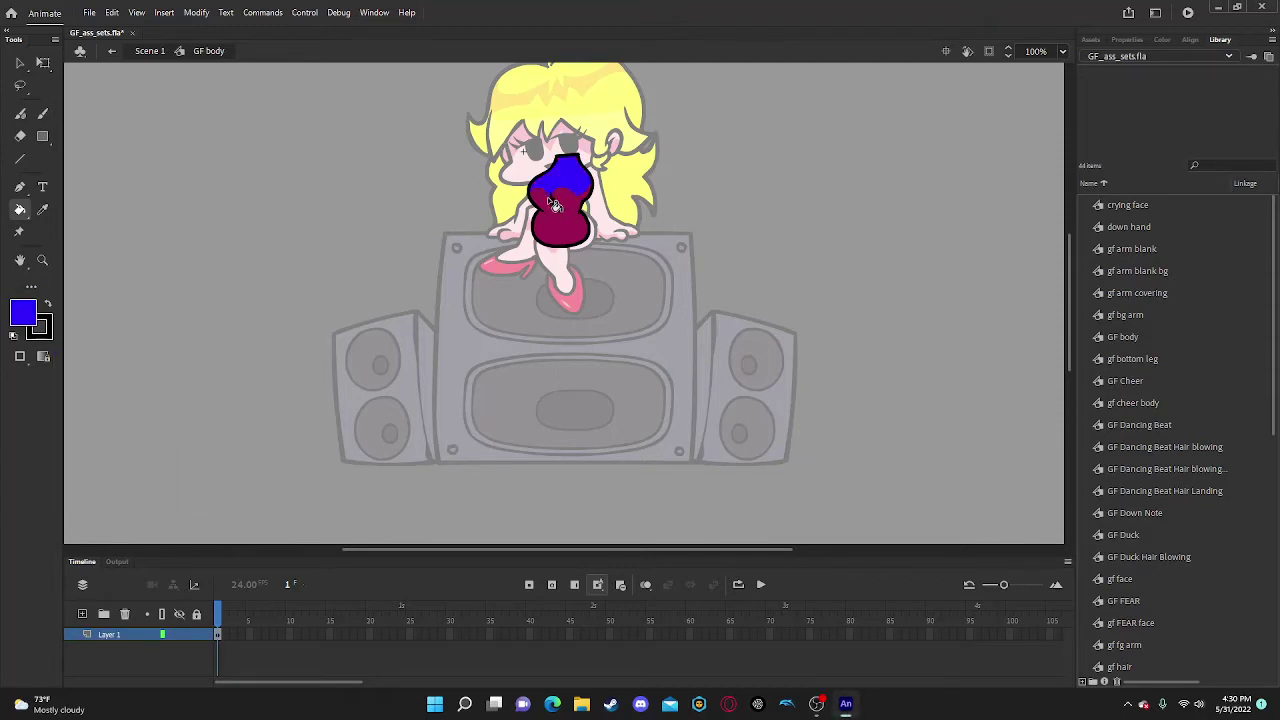
Fill the lower part of the dress with light cyan #33CCFF.
left_click(27, 311)
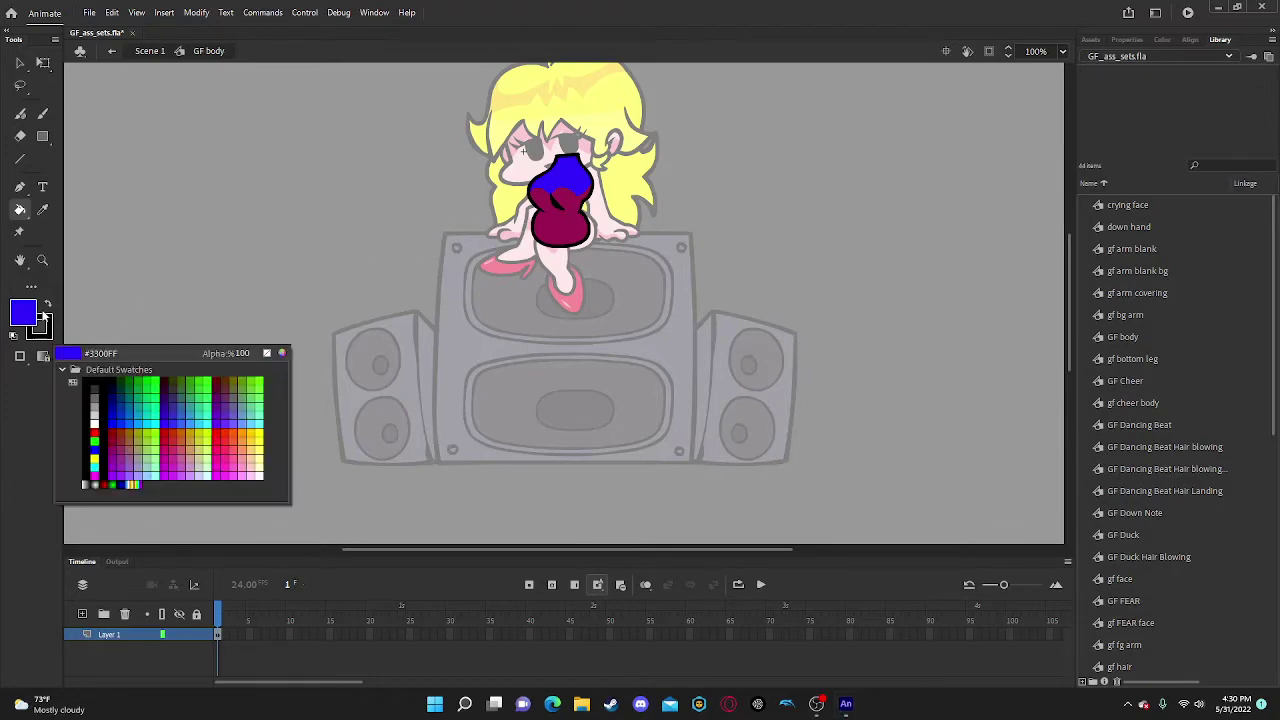
left_click(203, 420)
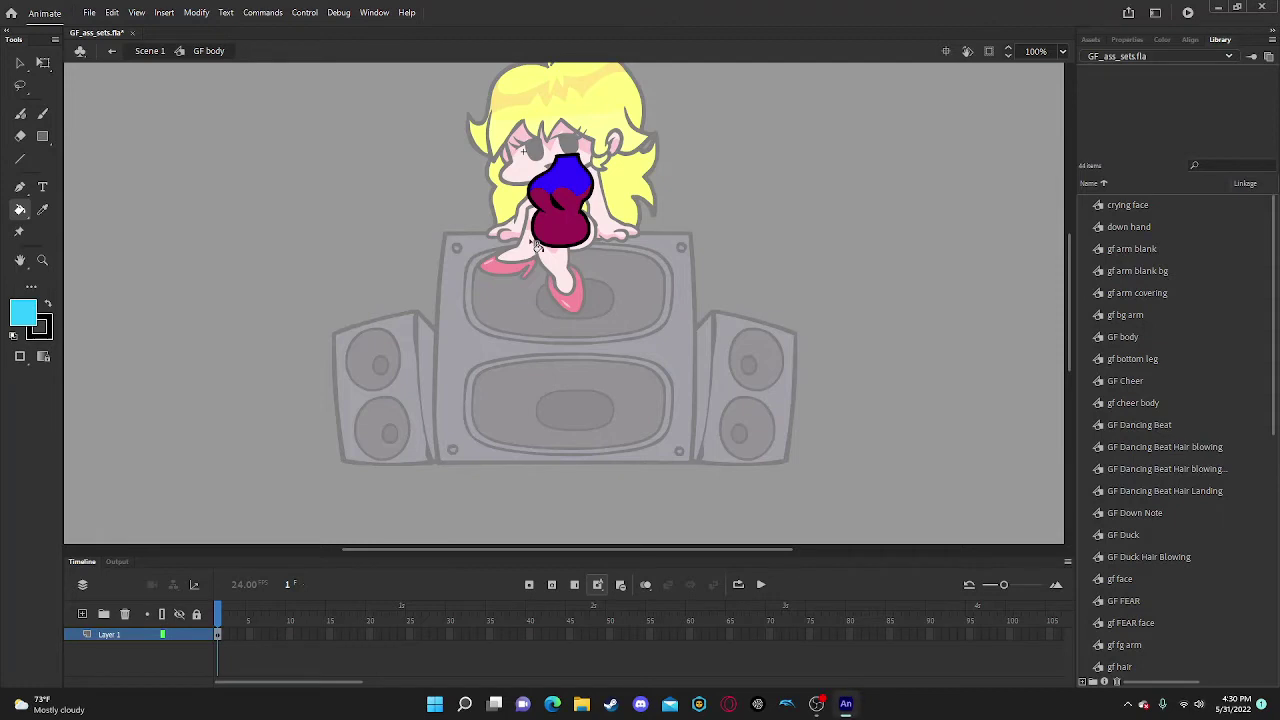
left_click(553, 238)
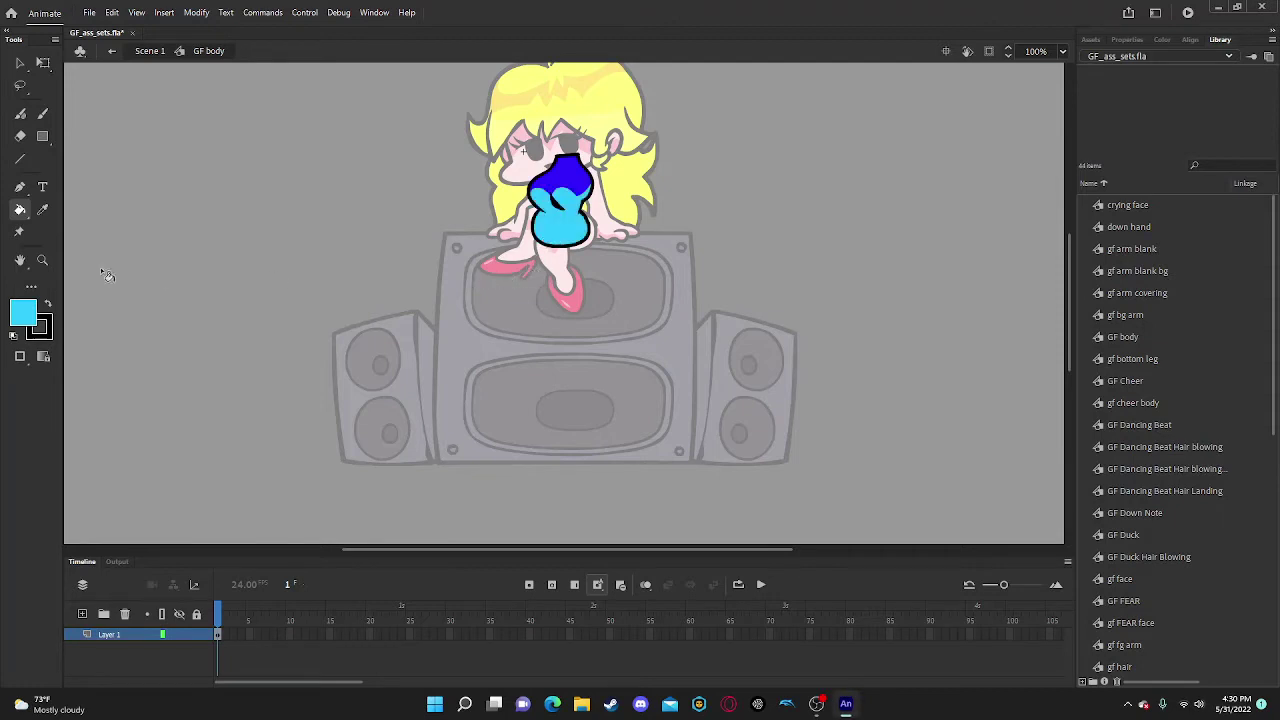